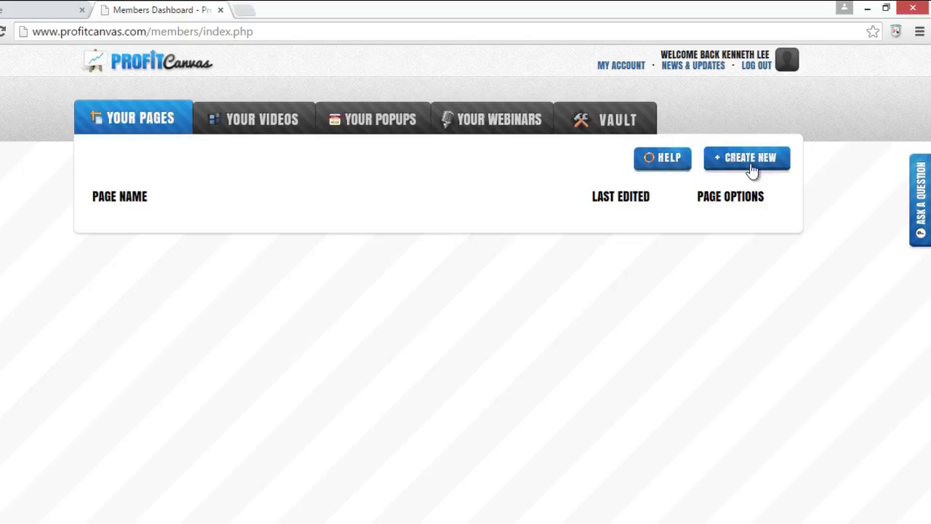
Step: Create a new page named test1
{"action": "left_click", "coordinate": [753, 164]}
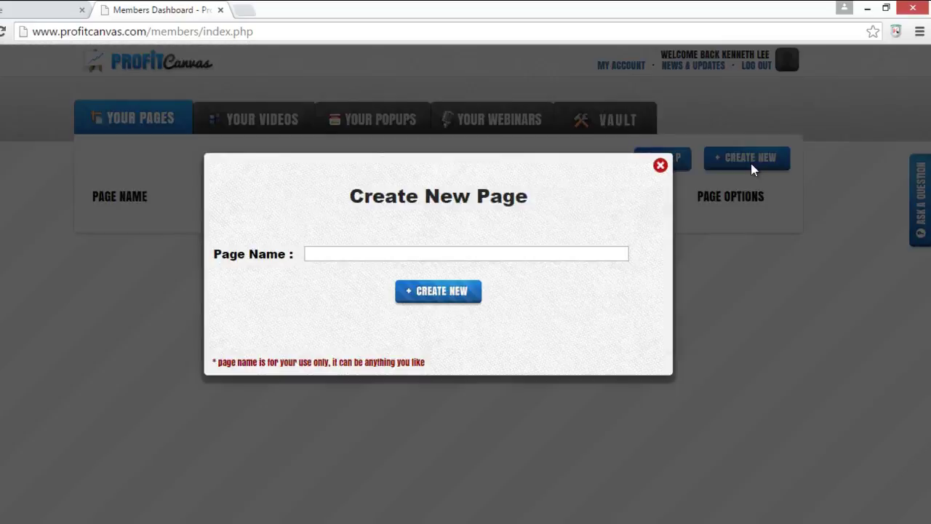
{"action": "left_click", "coordinate": [430, 252]}
{"action": "type", "text": "test1"}
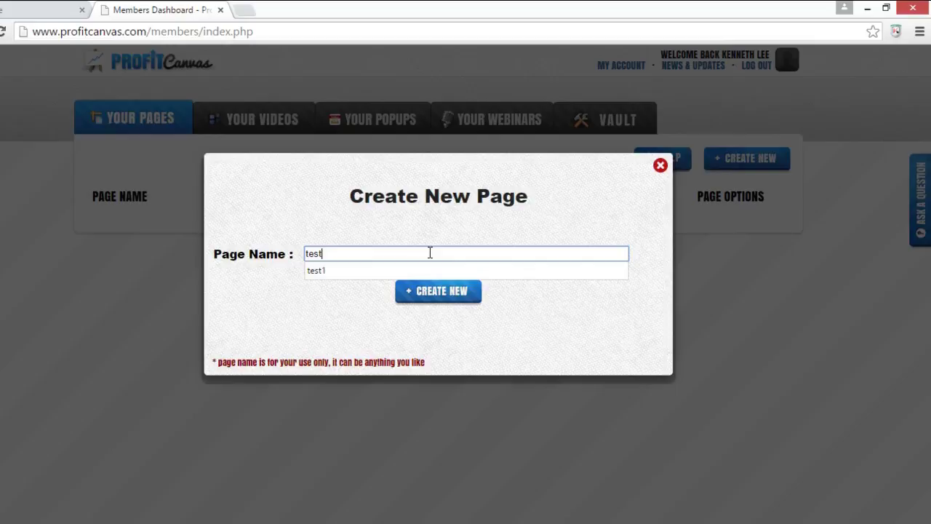
{"action": "left_click", "coordinate": [440, 291]}
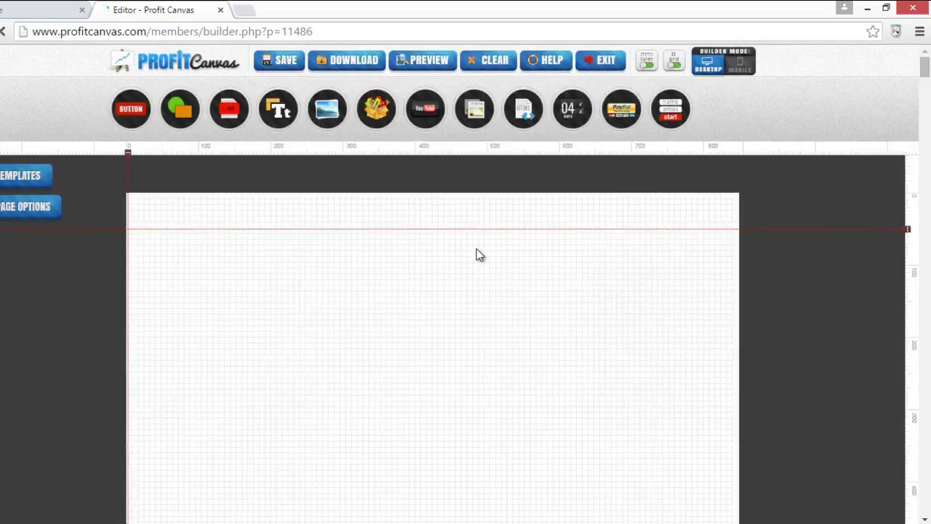
Step: Look over the page options and load the "Your Awesome" brand template with the dark header, video and red Buy Now button
{"action": "left_click", "coordinate": [51, 217]}
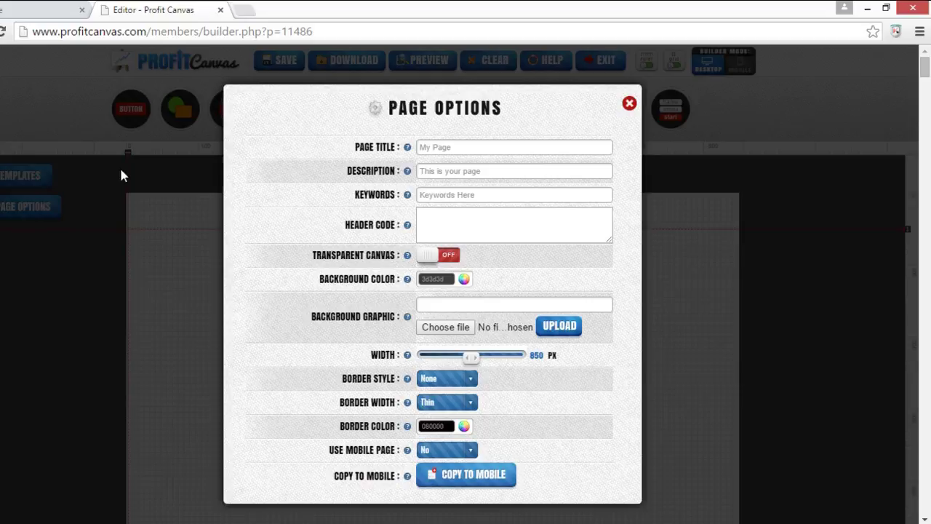
{"action": "left_click", "coordinate": [629, 105]}
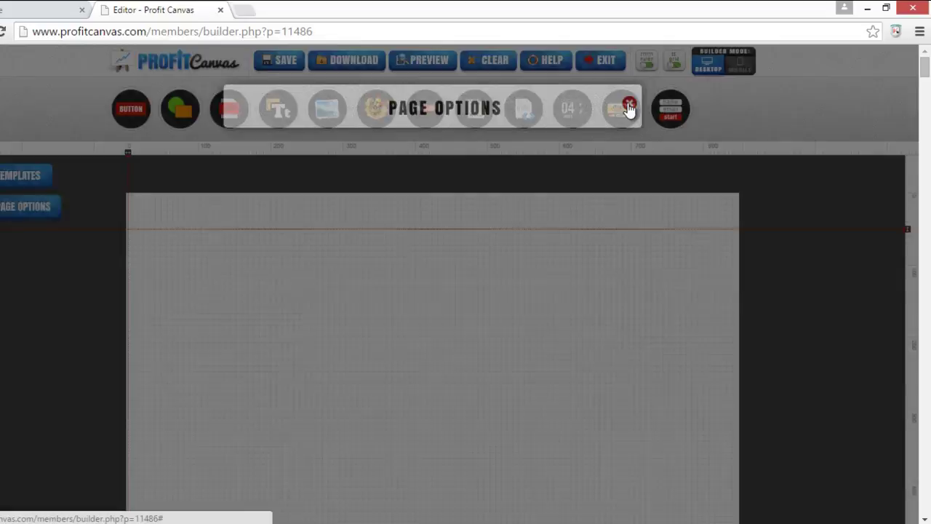
{"action": "left_click", "coordinate": [20, 177]}
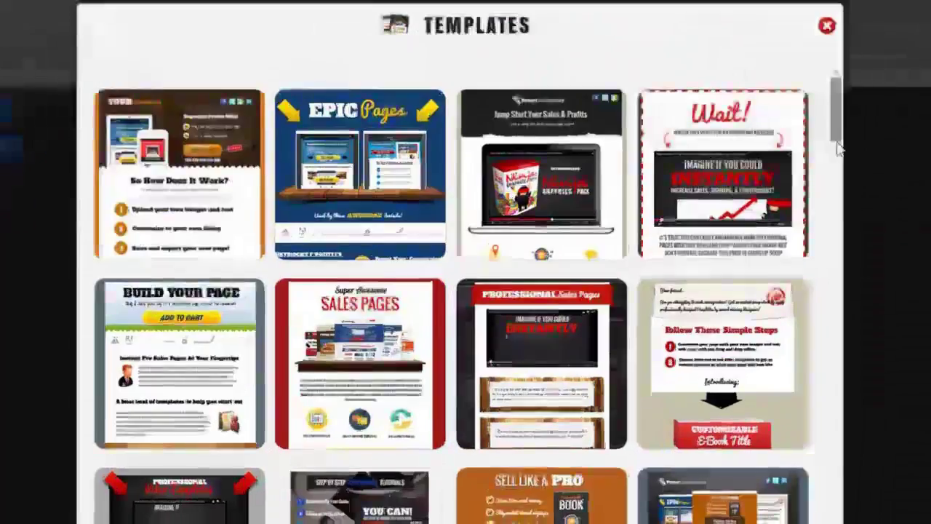
{"action": "left_click_drag", "start_coordinate": [756, 198], "coordinate": [756, 286]}
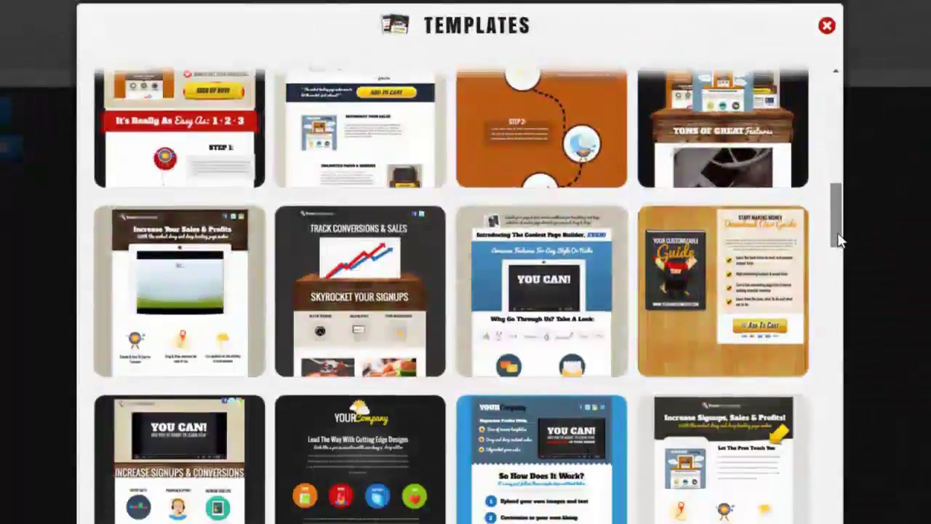
{"action": "left_click_drag", "start_coordinate": [839, 240], "coordinate": [801, 401]}
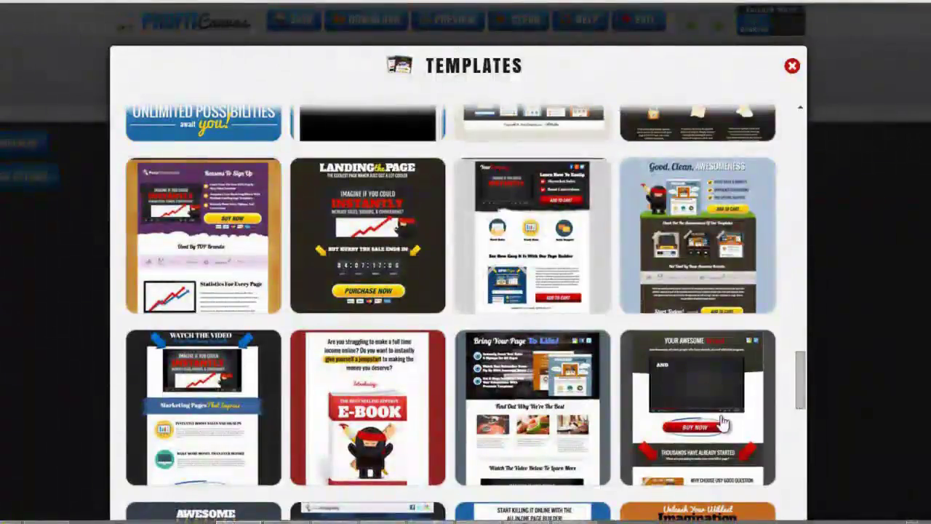
{"action": "left_click", "coordinate": [696, 423]}
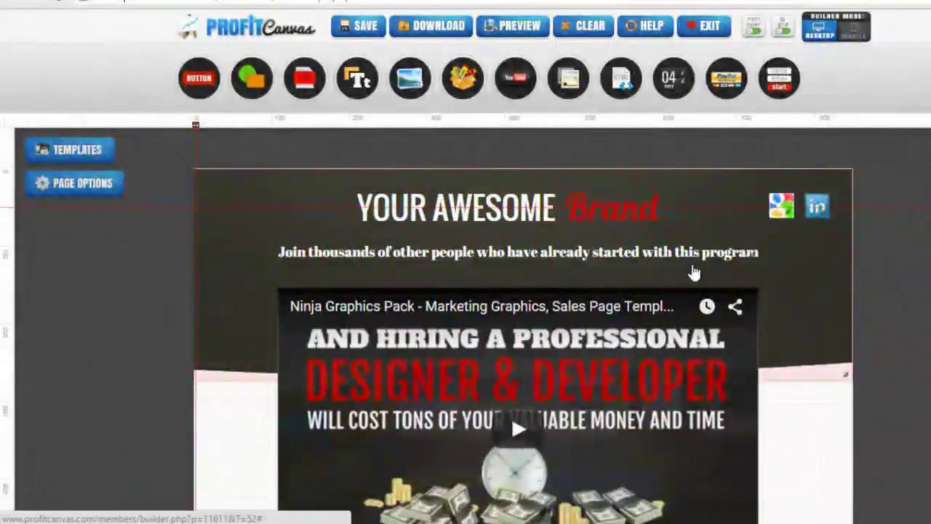
Step: Check the tagline's text settings and replace the header video's code with hepPv5IHcg4
{"action": "double_click", "coordinate": [744, 273]}
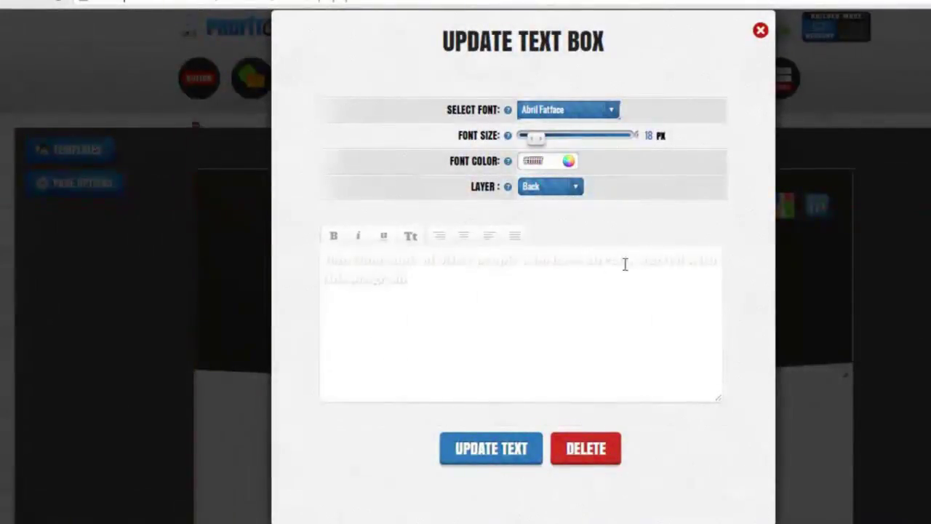
{"action": "left_click", "coordinate": [760, 30]}
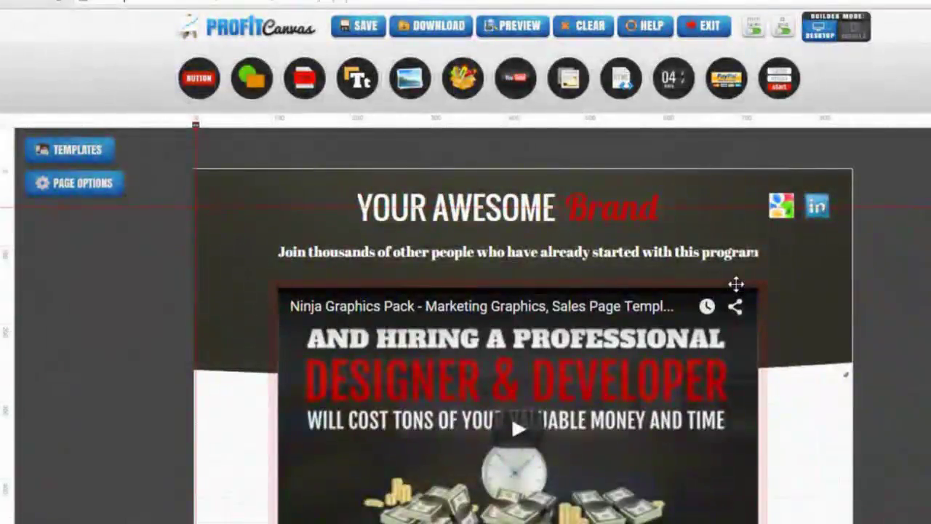
{"action": "double_click", "coordinate": [737, 285]}
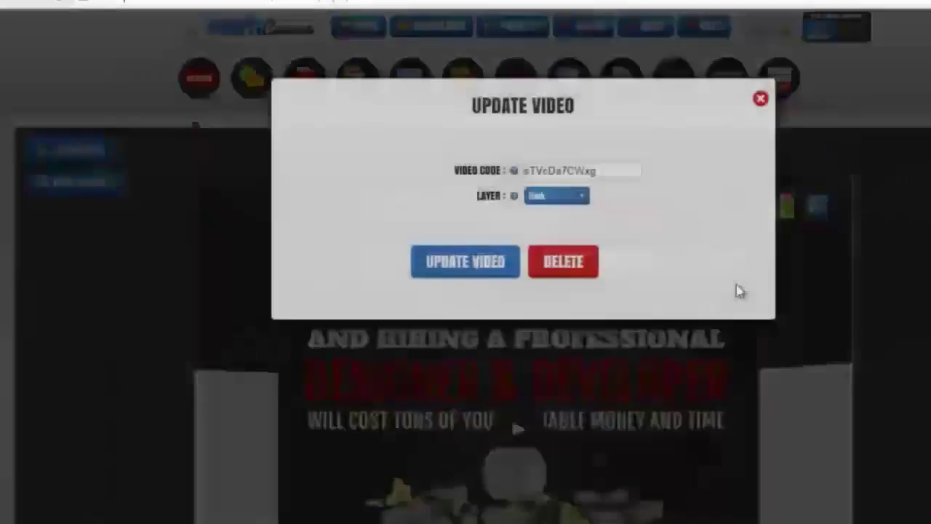
{"action": "left_click", "coordinate": [616, 172]}
{"action": "key", "text": "ctrl+a"}
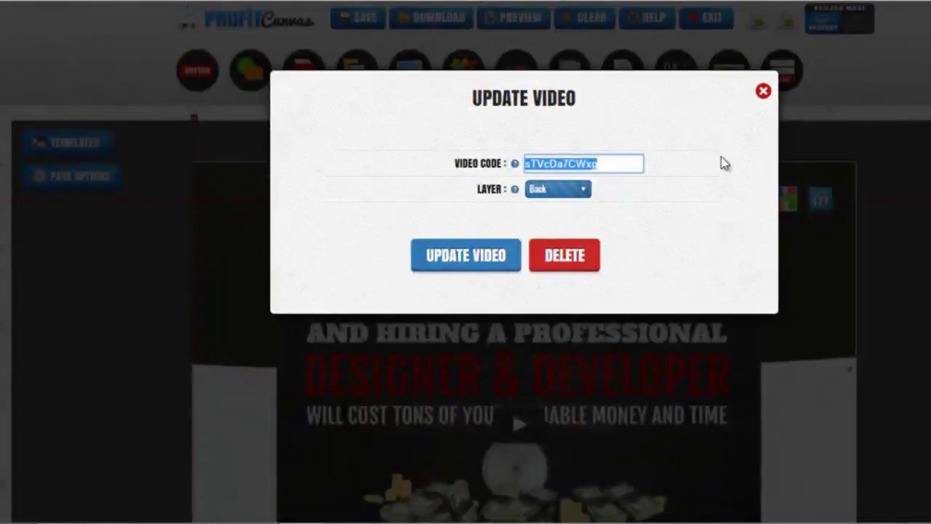
{"action": "type", "text": "hepPv5IHcg4"}
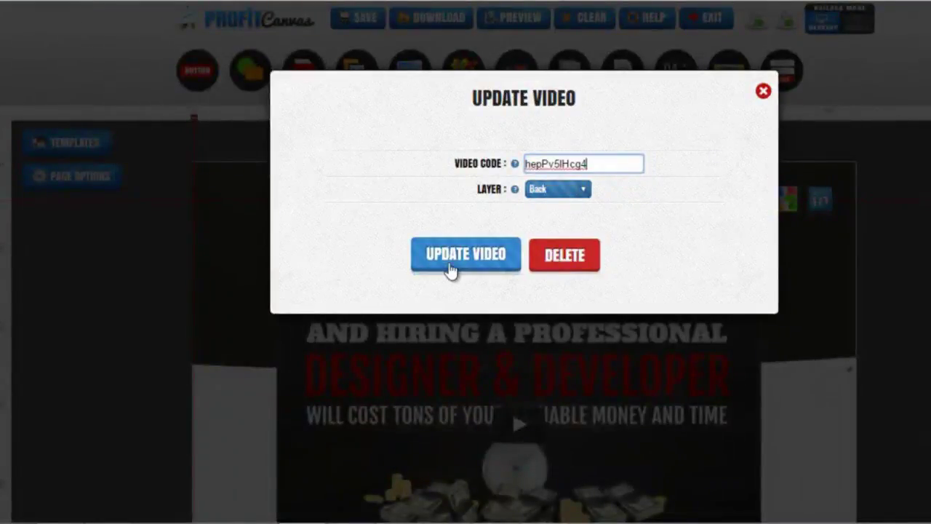
{"action": "left_click", "coordinate": [451, 269]}
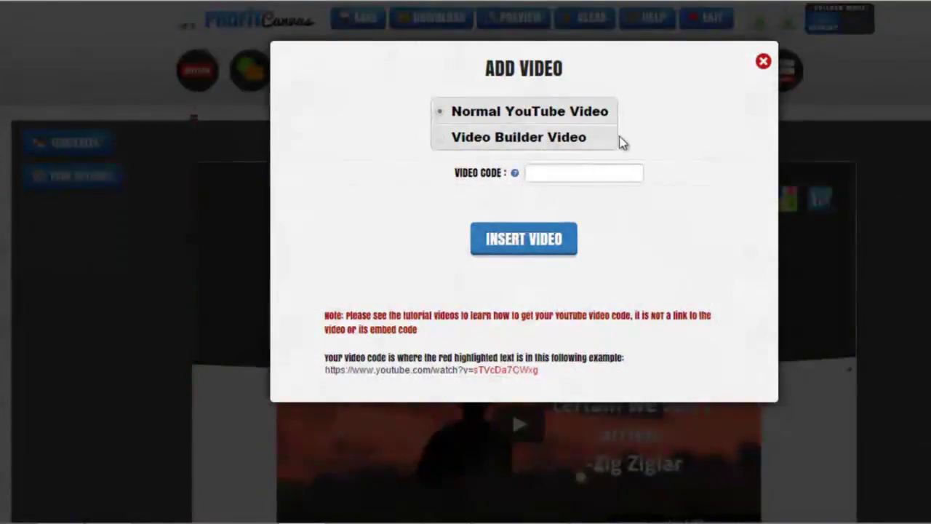
Step: Review the options for adding a video and look through the page down to the "Why Choose Us?" section
{"action": "left_click", "coordinate": [763, 62]}
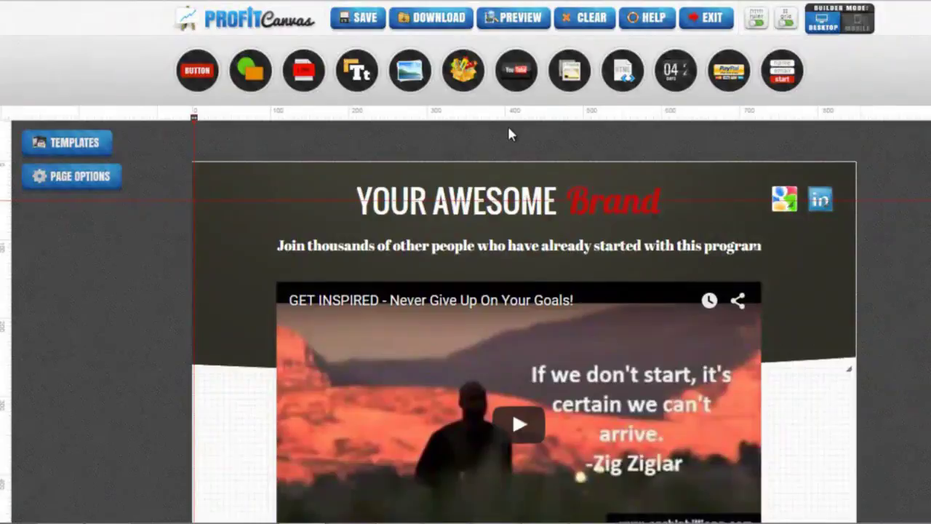
{"action": "scroll", "coordinate": [788, 277], "scroll_direction": "down", "scroll_amount": 3}
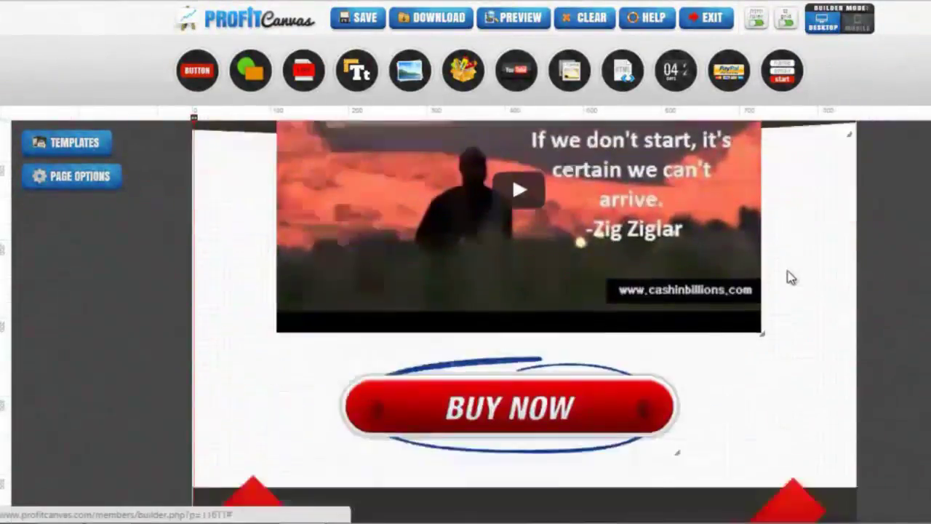
{"action": "scroll", "coordinate": [790, 275], "scroll_direction": "down", "scroll_amount": 3}
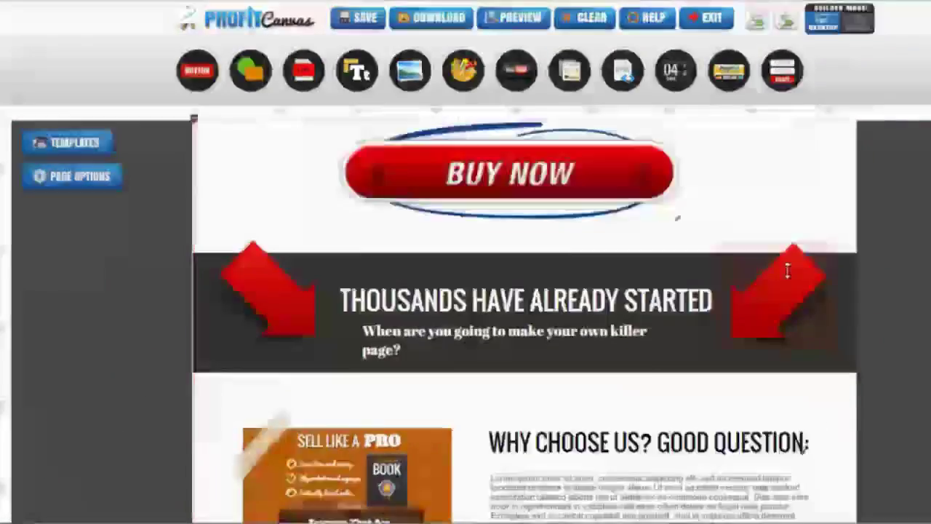
{"action": "scroll", "coordinate": [789, 275], "scroll_direction": "up", "scroll_amount": 6}
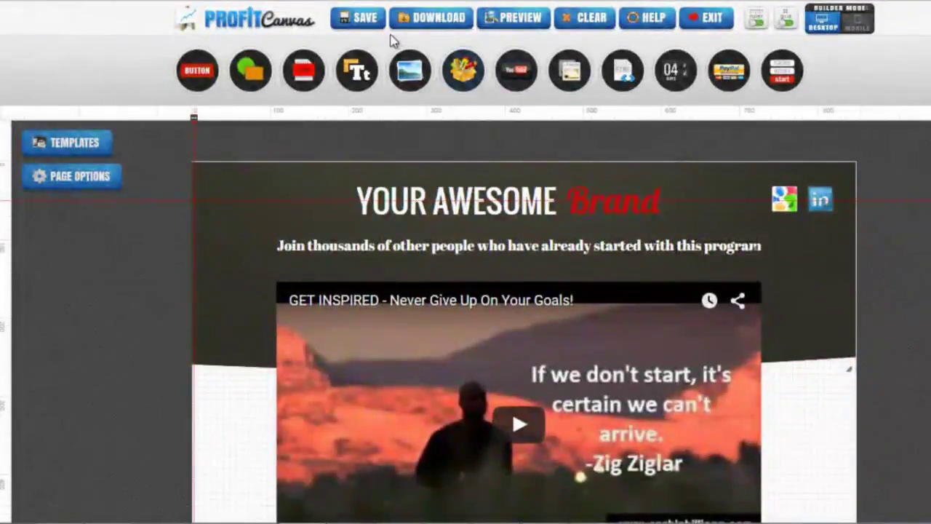
Step: Save the page and exit the page editor
{"action": "left_click", "coordinate": [366, 22]}
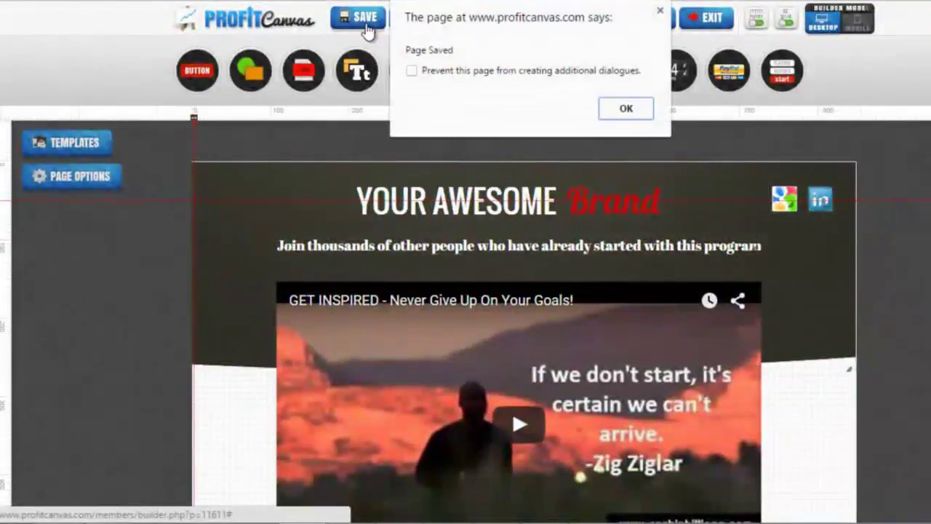
{"action": "left_click", "coordinate": [622, 109]}
{"action": "left_click", "coordinate": [709, 25]}
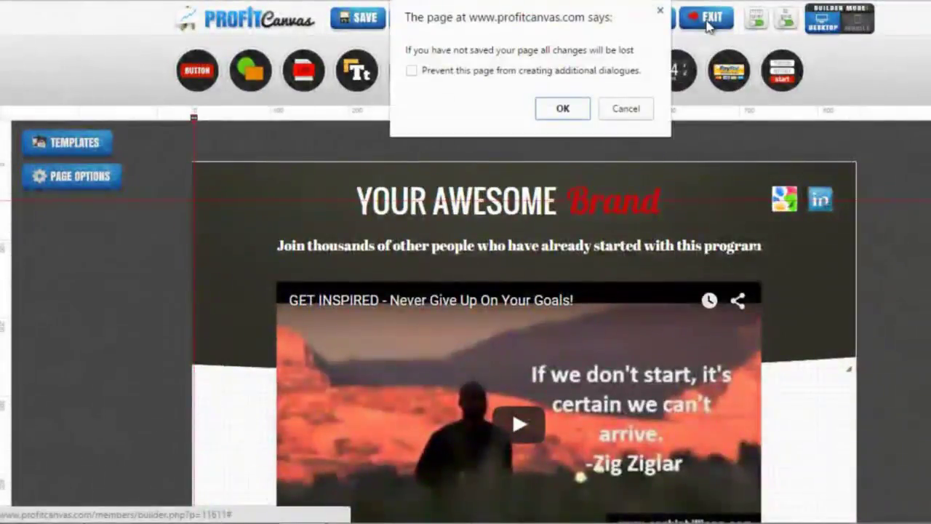
{"action": "left_click", "coordinate": [558, 108]}
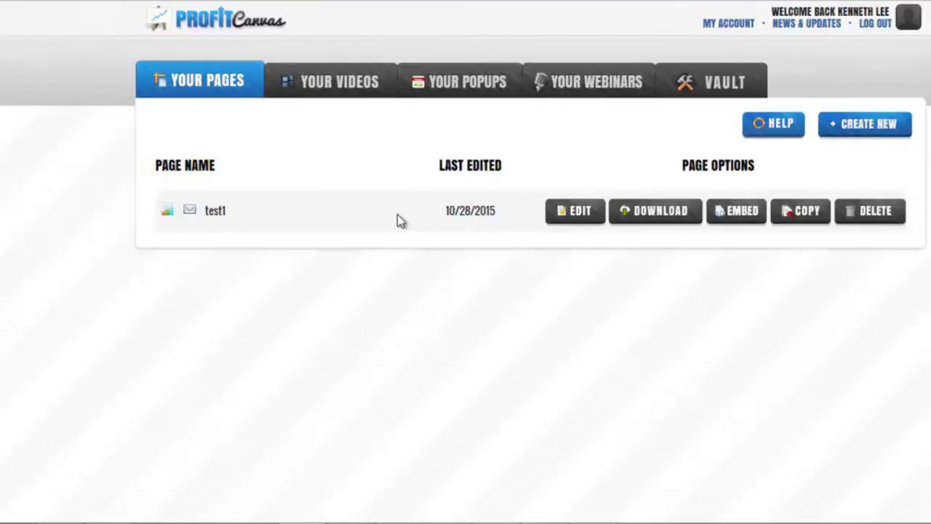
Step: Get the test1 page's direct URL from its embed details and view the published page in the browser
{"action": "left_click", "coordinate": [749, 220]}
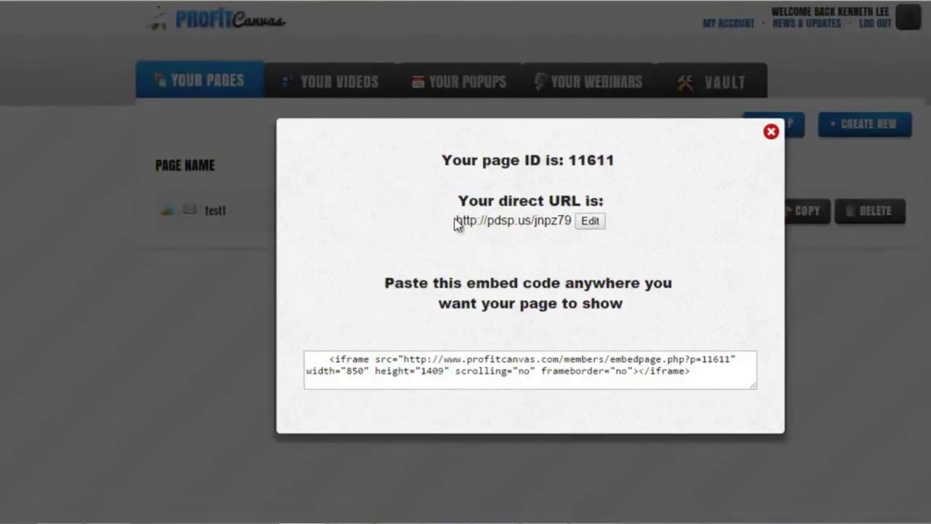
{"action": "left_click_drag", "start_coordinate": [457, 220], "coordinate": [576, 221]}
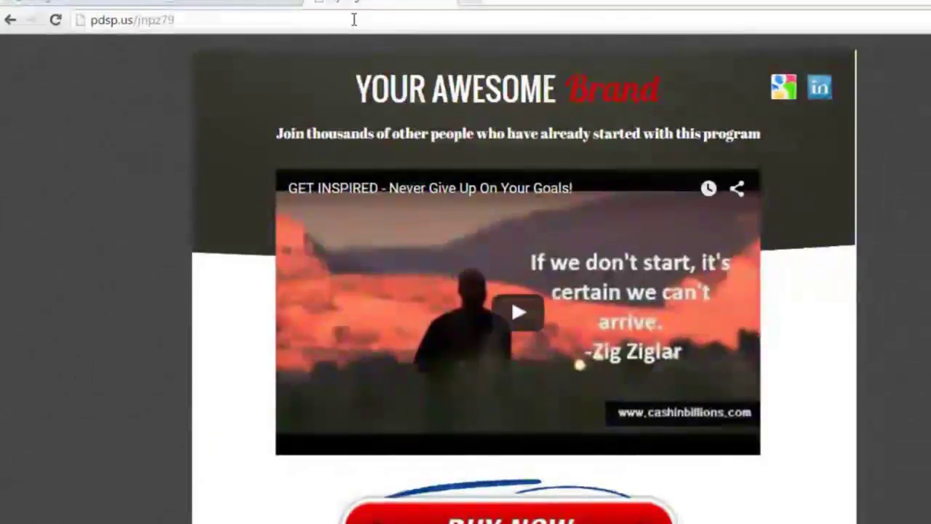
{"action": "scroll", "coordinate": [930, 262], "scroll_direction": "down", "scroll_amount": 8}
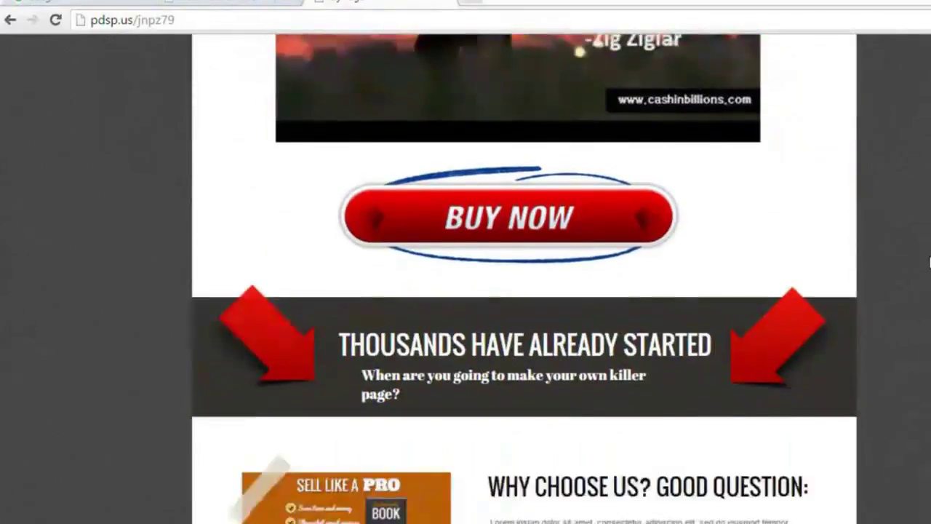
{"action": "scroll", "coordinate": [930, 262], "scroll_direction": "up", "scroll_amount": 8}
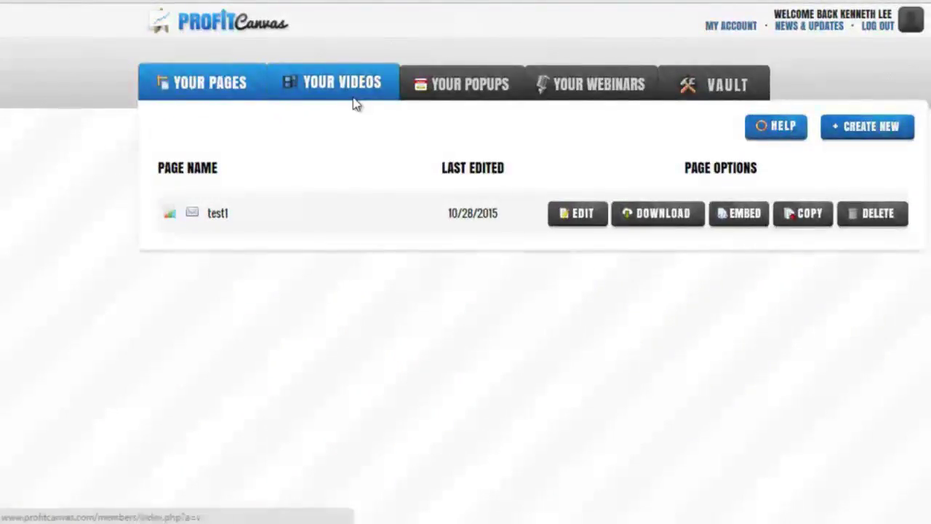
Step: Open the "profit canvas" video for editing and play its preview to test the "Click Here For Instant Access" banner
{"action": "left_click", "coordinate": [353, 100]}
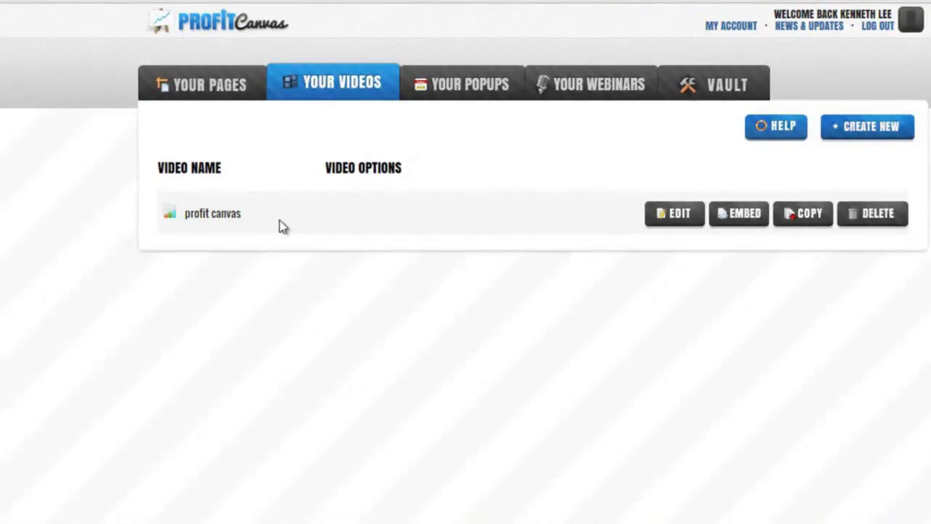
{"action": "left_click", "coordinate": [658, 228]}
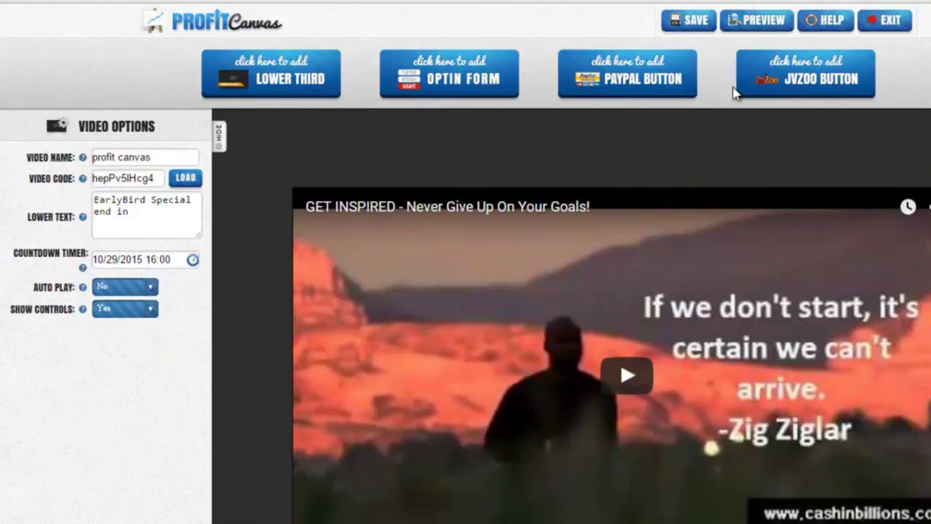
{"action": "left_click", "coordinate": [759, 22]}
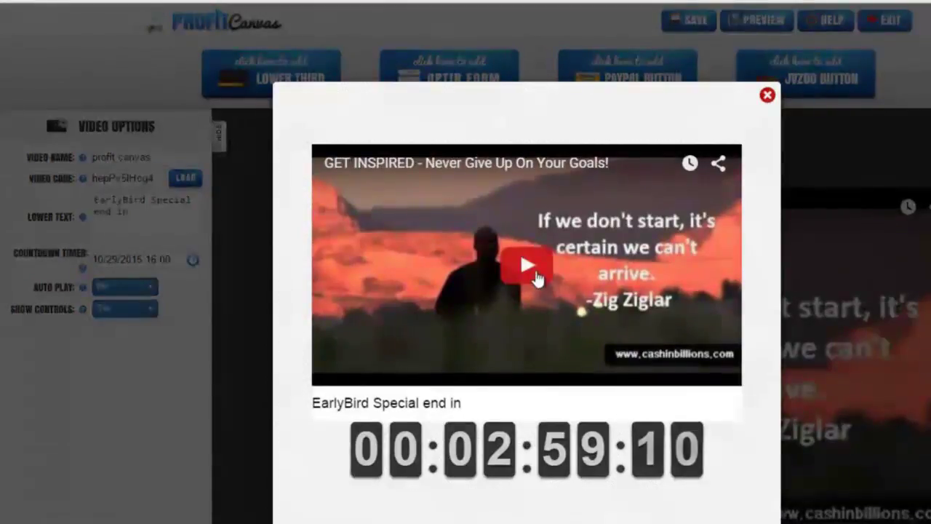
{"action": "left_click", "coordinate": [528, 264]}
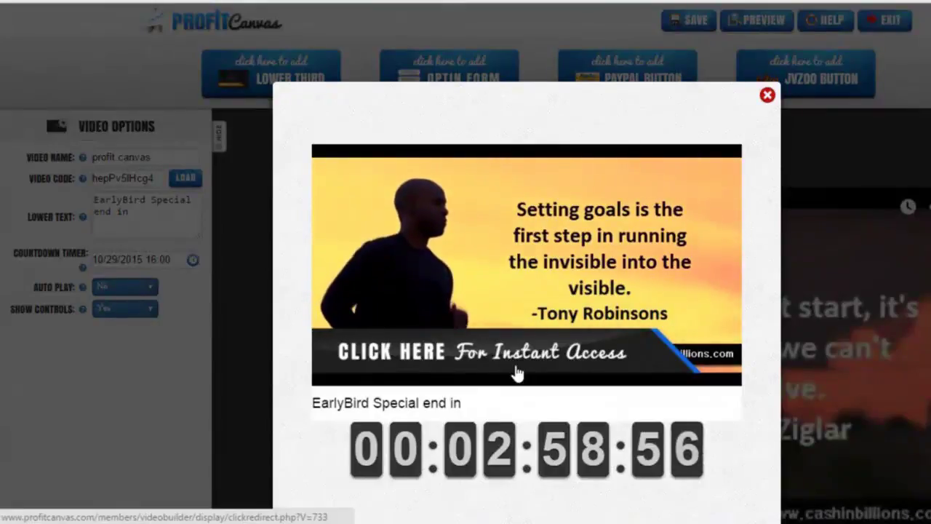
{"action": "left_click", "coordinate": [515, 373]}
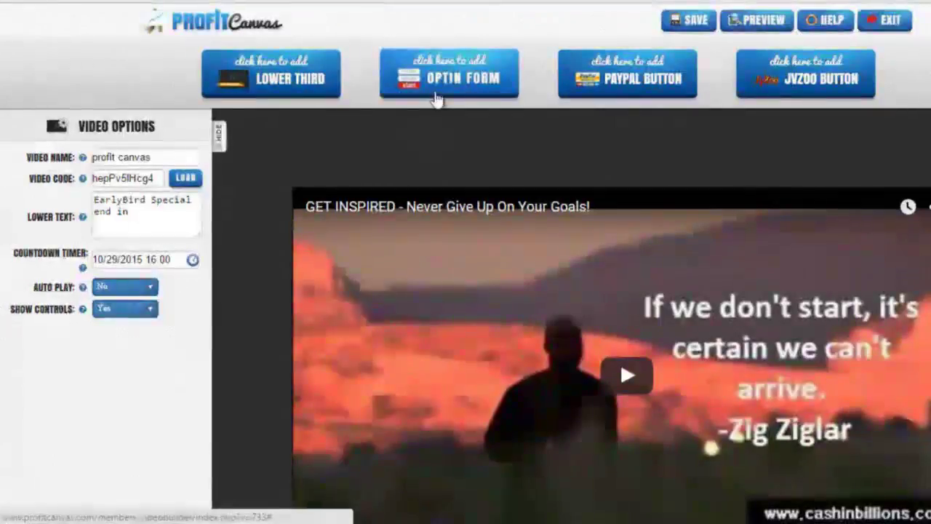
Step: Examine the settings for adding an optin form and exit the video editor without adding one
{"action": "left_click", "coordinate": [436, 94]}
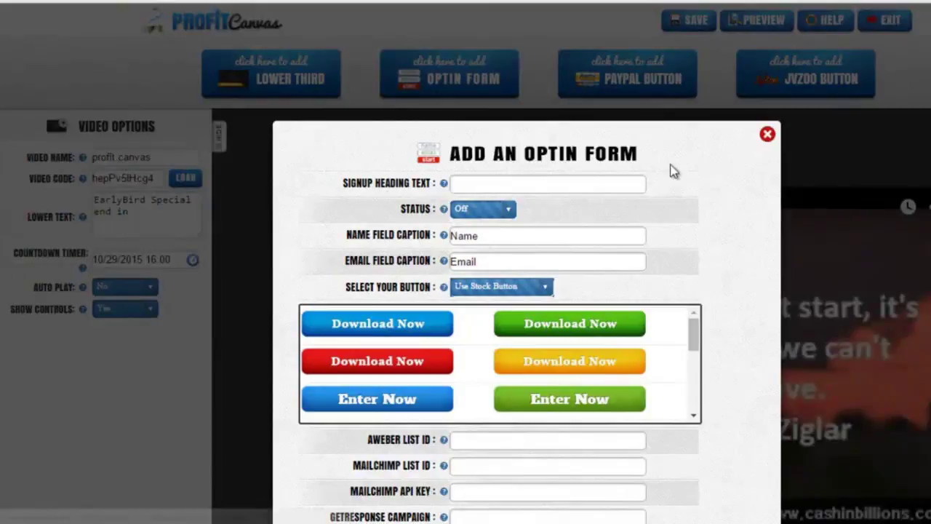
{"action": "left_click", "coordinate": [766, 137]}
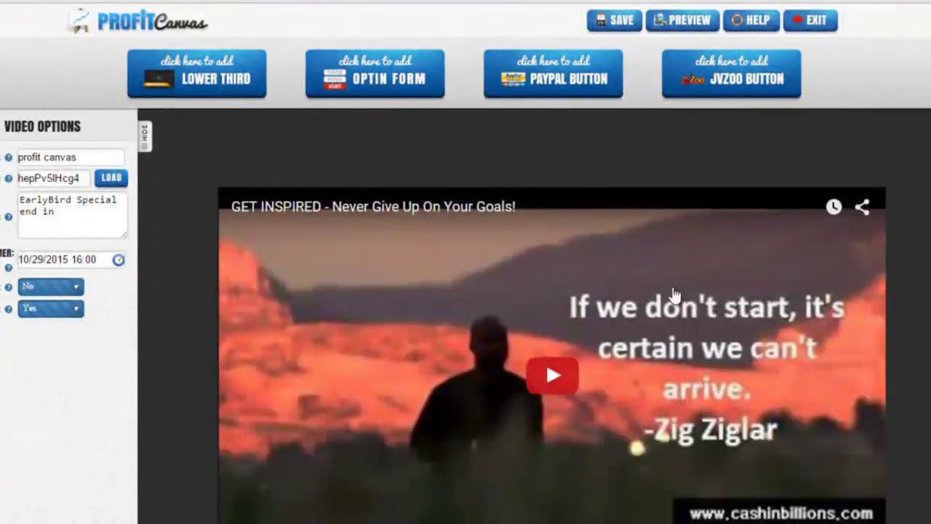
{"action": "left_click", "coordinate": [818, 23]}
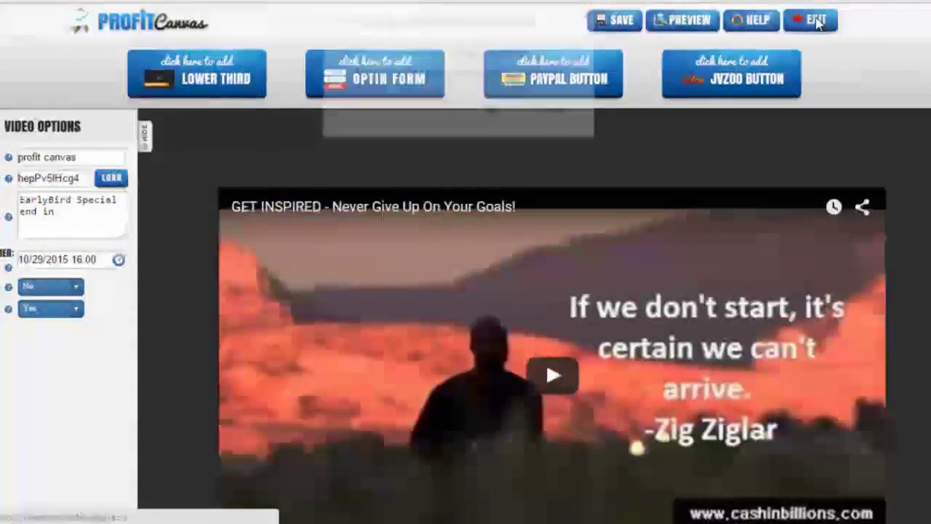
{"action": "left_click", "coordinate": [476, 112]}
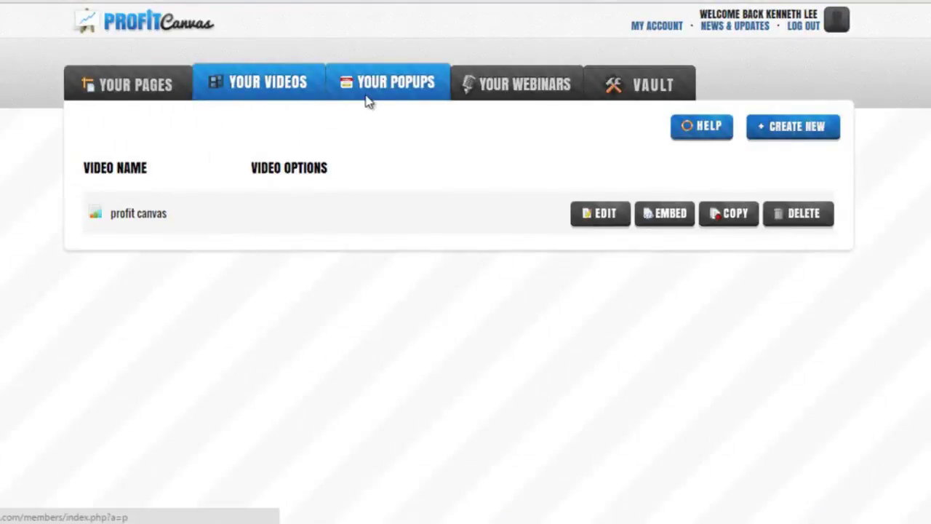
Step: Create a new popup named "test2" and open it for editing
{"action": "left_click", "coordinate": [366, 100]}
{"action": "left_click", "coordinate": [818, 128]}
{"action": "type", "text": "t"}
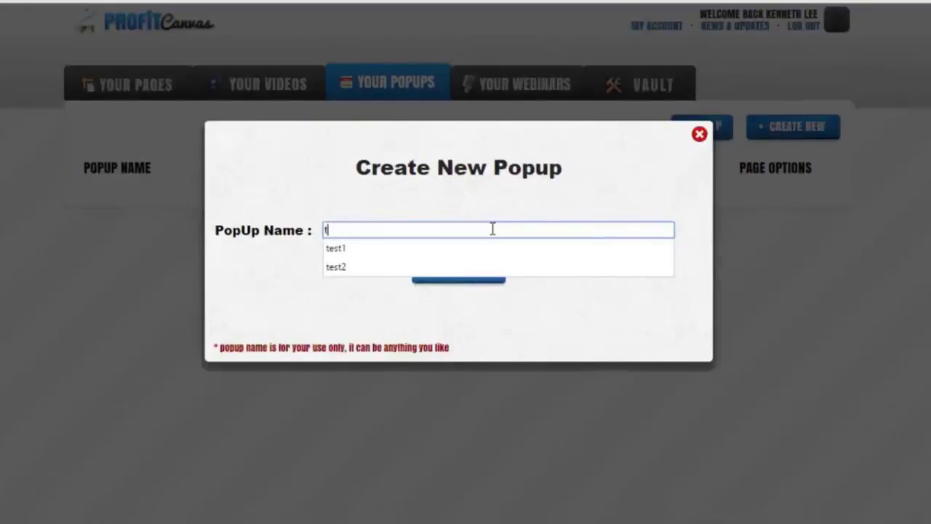
{"action": "type", "text": "est2"}
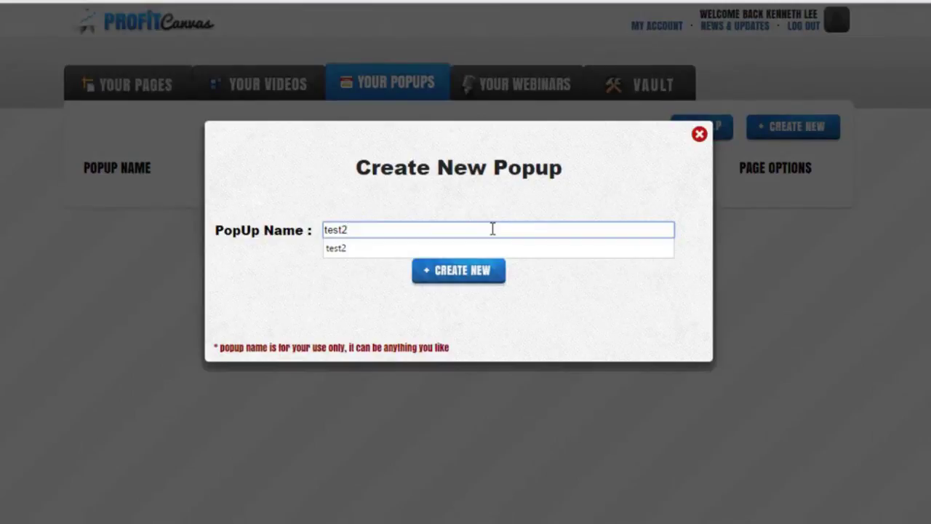
{"action": "left_click", "coordinate": [449, 277]}
{"action": "left_click", "coordinate": [616, 212]}
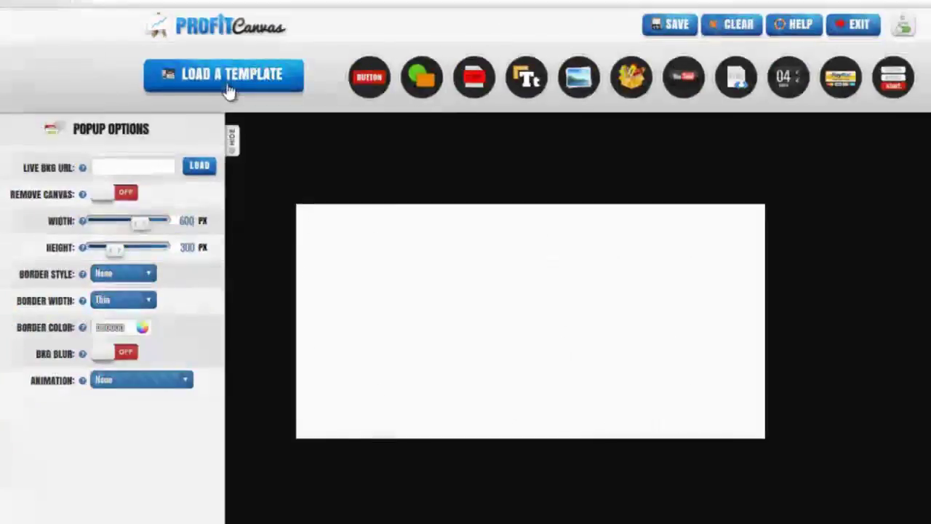
Step: Load the "Uncover The Secrets" popup template and remove its Add To Cart button
{"action": "left_click", "coordinate": [227, 86]}
{"action": "left_click_drag", "start_coordinate": [739, 280], "coordinate": [745, 250]}
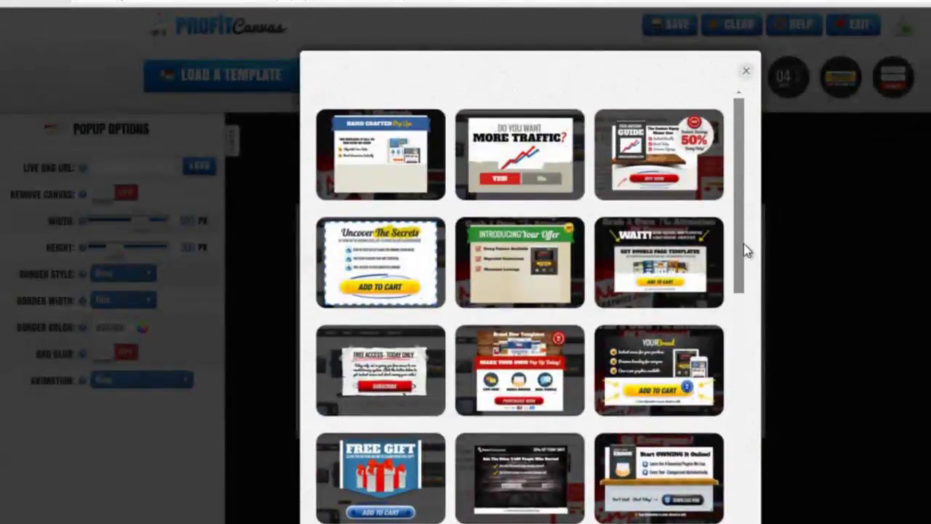
{"action": "left_click", "coordinate": [374, 249]}
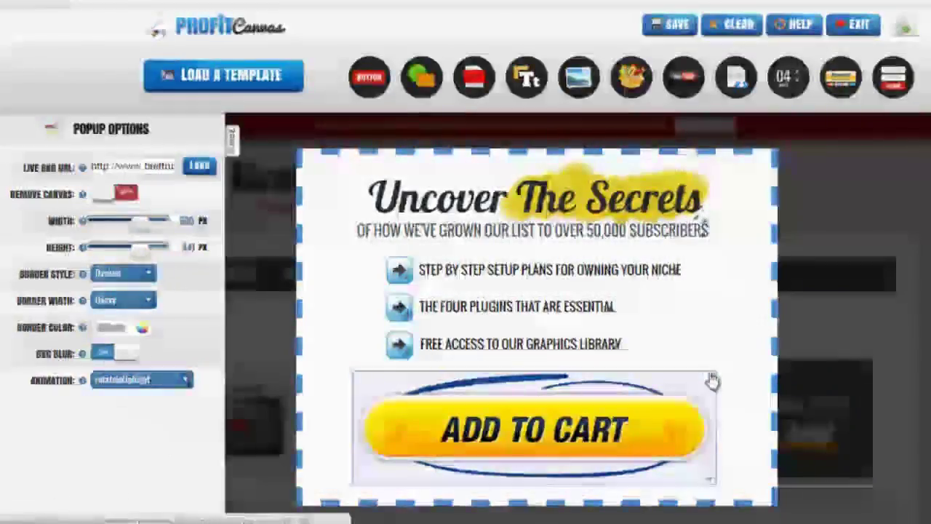
{"action": "double_click", "coordinate": [712, 378]}
{"action": "left_click", "coordinate": [218, 302]}
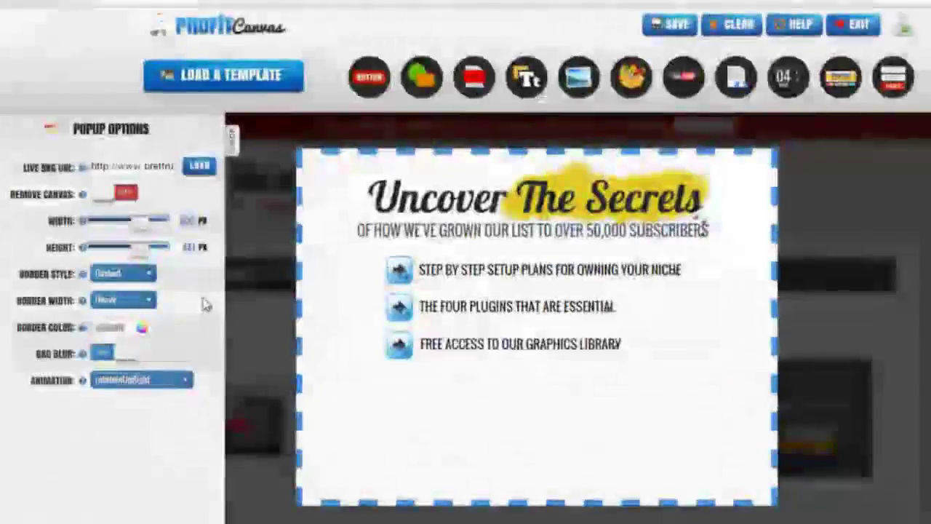
Step: Examine the settings for adding a signup form to the popup and exit the popup editor without adding one
{"action": "left_click_drag", "start_coordinate": [894, 76], "coordinate": [601, 442]}
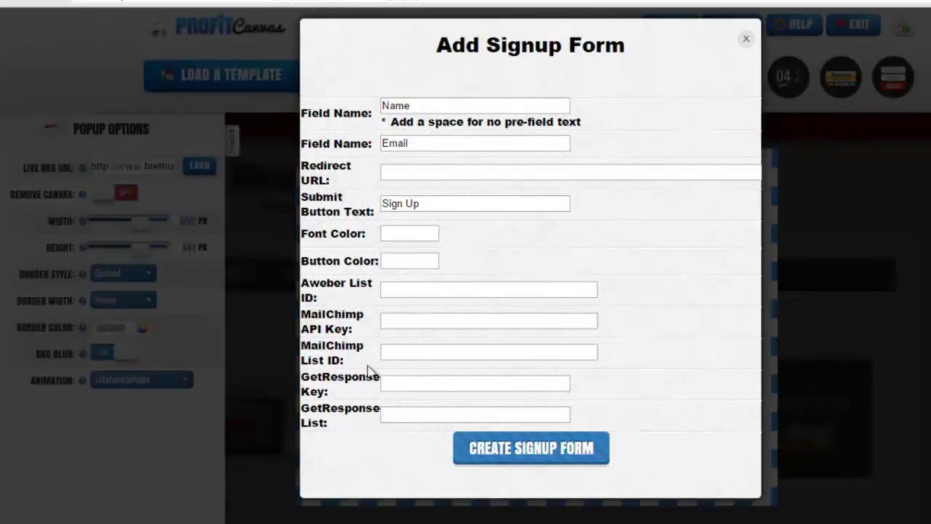
{"action": "left_click", "coordinate": [746, 38]}
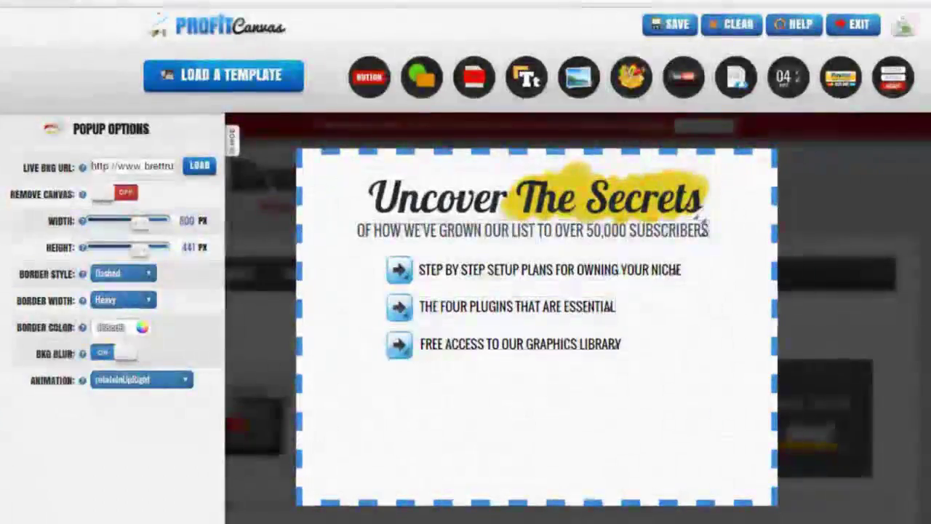
{"action": "left_click", "coordinate": [859, 25]}
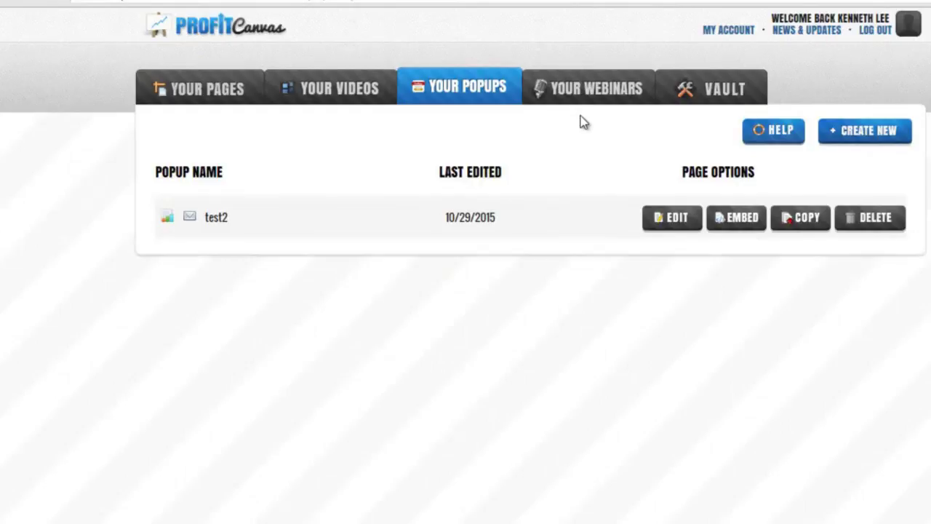
Step: Create a new webinar named "webinar" in the webinars section
{"action": "left_click", "coordinate": [542, 102]}
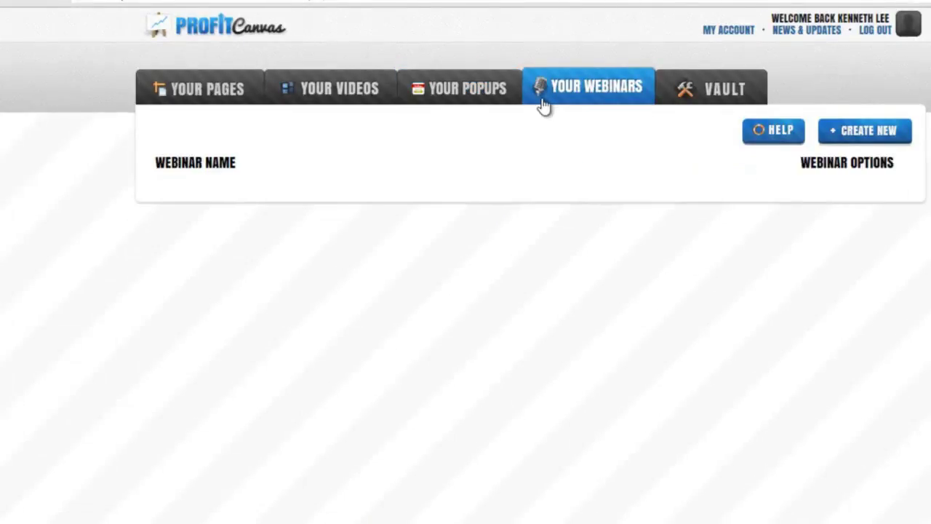
{"action": "left_click", "coordinate": [878, 133]}
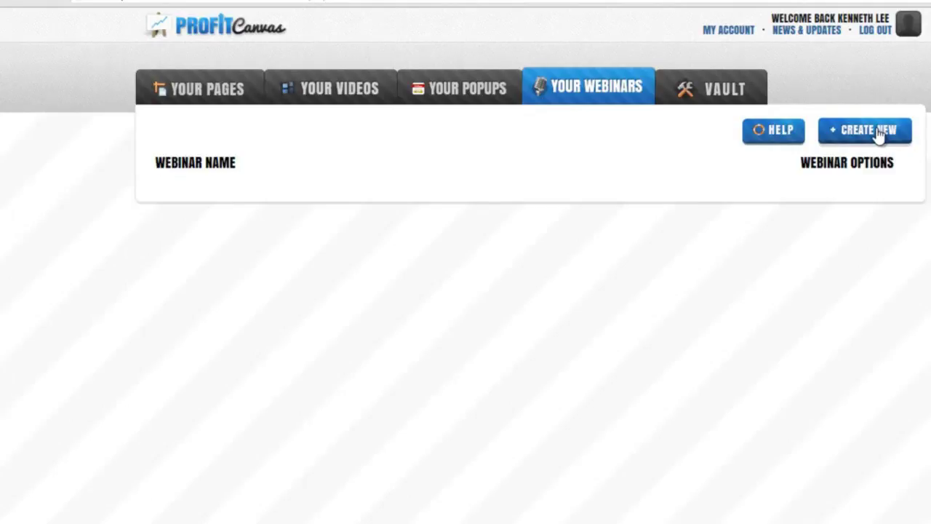
{"action": "left_click", "coordinate": [546, 232]}
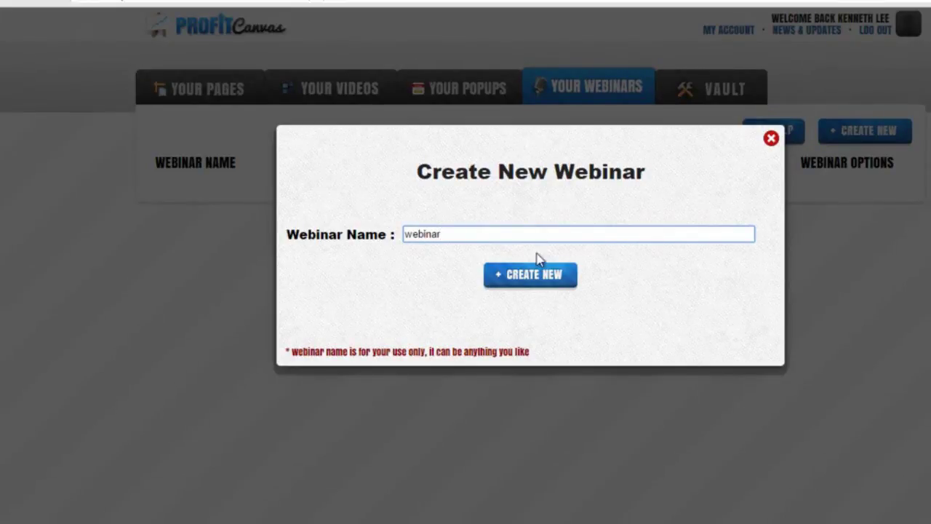
{"action": "left_click", "coordinate": [536, 277]}
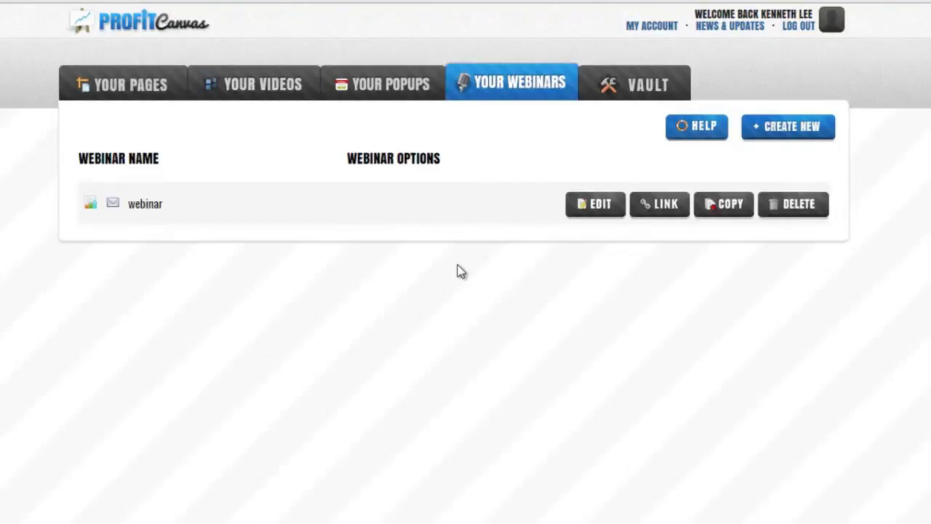
Step: Open the new webinar's editor to examine its webinar options and exit without saving
{"action": "left_click", "coordinate": [573, 206]}
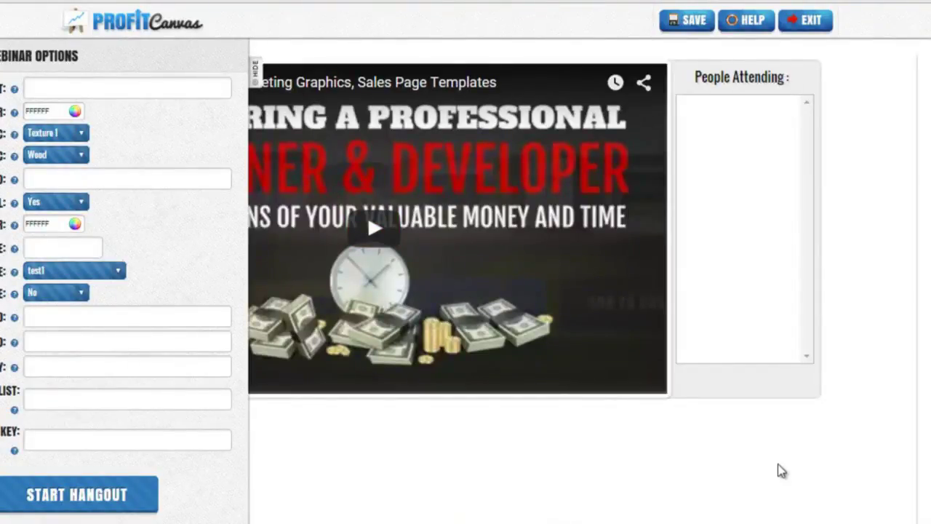
{"action": "left_click", "coordinate": [812, 23]}
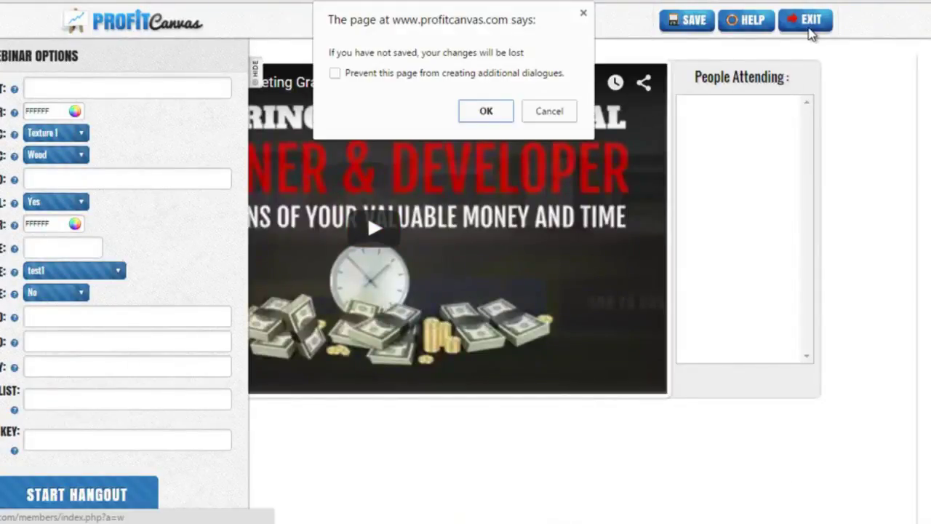
{"action": "left_click", "coordinate": [505, 109]}
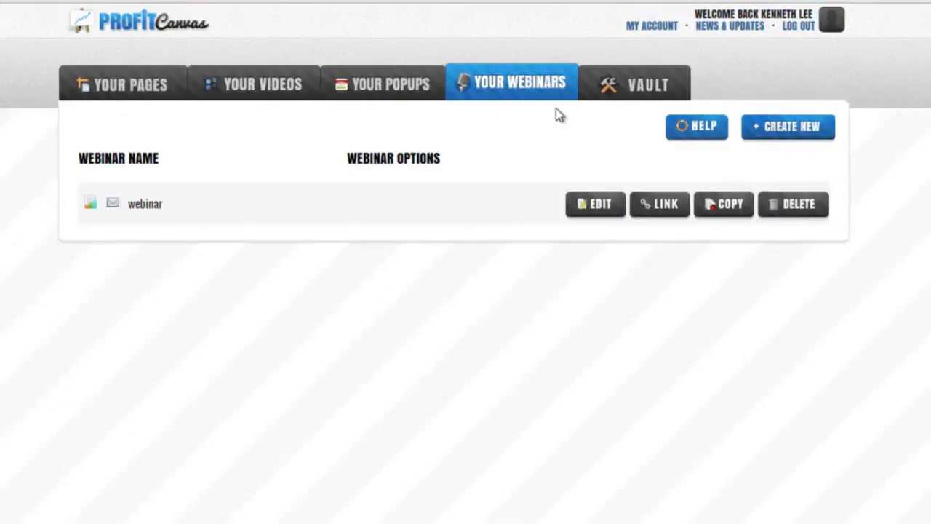
Step: Browse the vault's training videos, from general training through affiliate marketing and ranking to product creation
{"action": "left_click", "coordinate": [644, 98]}
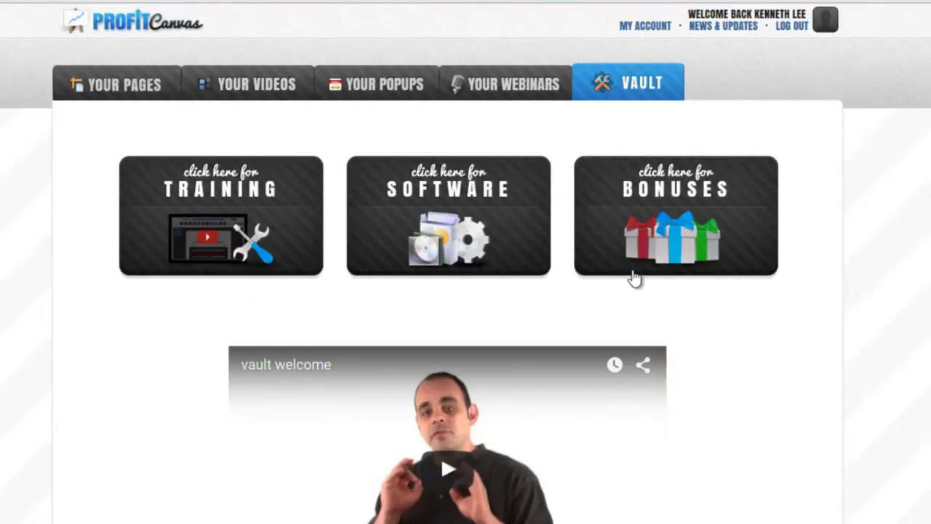
{"action": "left_click", "coordinate": [307, 271]}
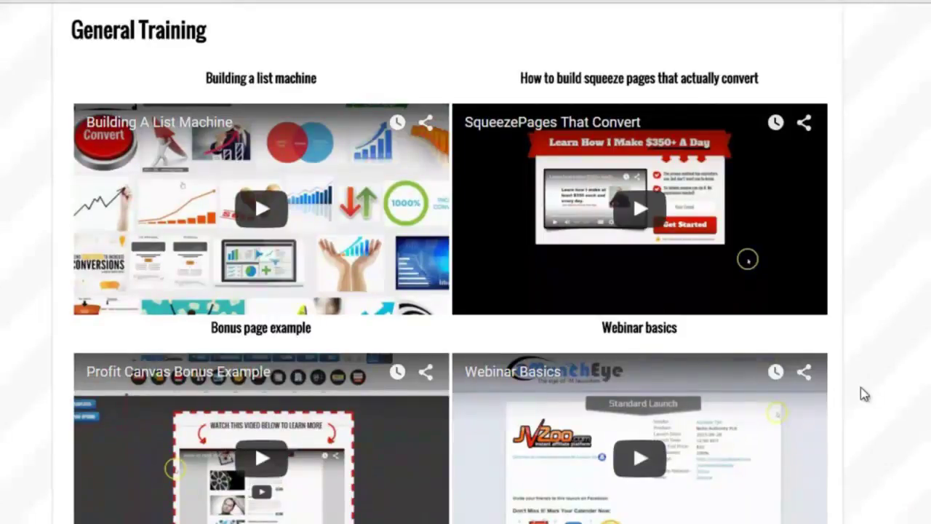
{"action": "scroll", "coordinate": [860, 394], "scroll_direction": "down", "scroll_amount": 2}
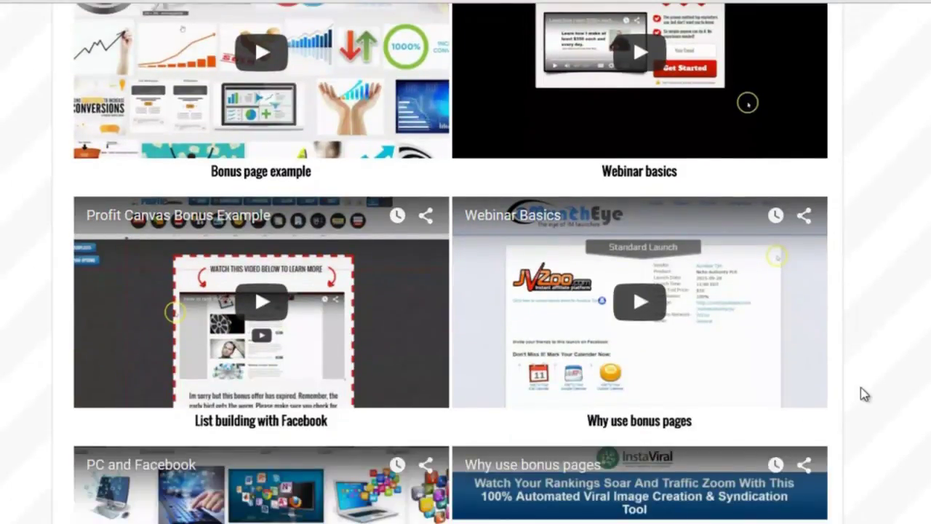
{"action": "scroll", "coordinate": [861, 394], "scroll_direction": "down", "scroll_amount": 5}
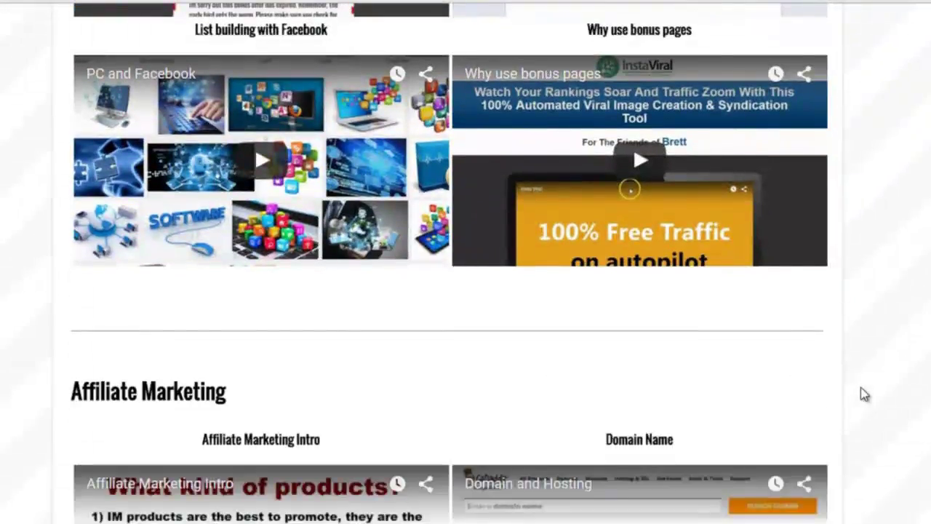
{"action": "scroll", "coordinate": [861, 393], "scroll_direction": "down", "scroll_amount": 5}
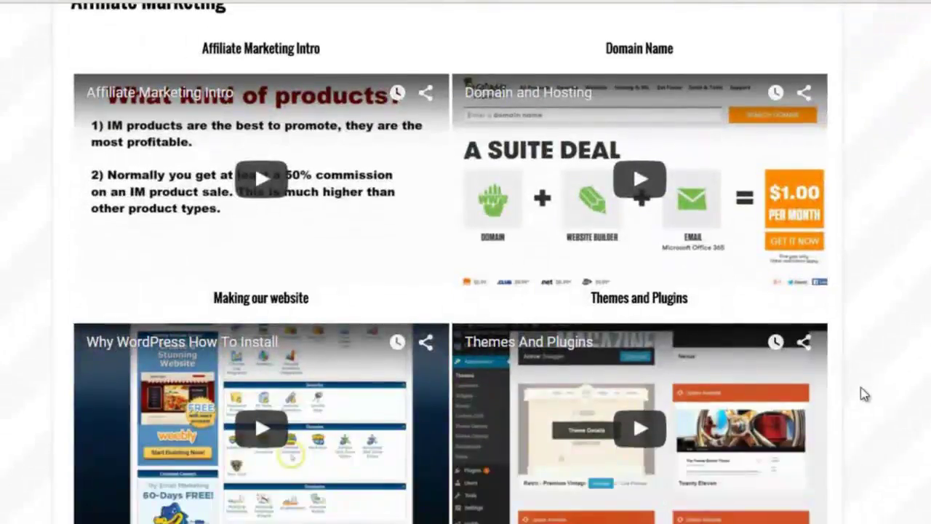
{"action": "scroll", "coordinate": [864, 394], "scroll_direction": "down", "scroll_amount": 6}
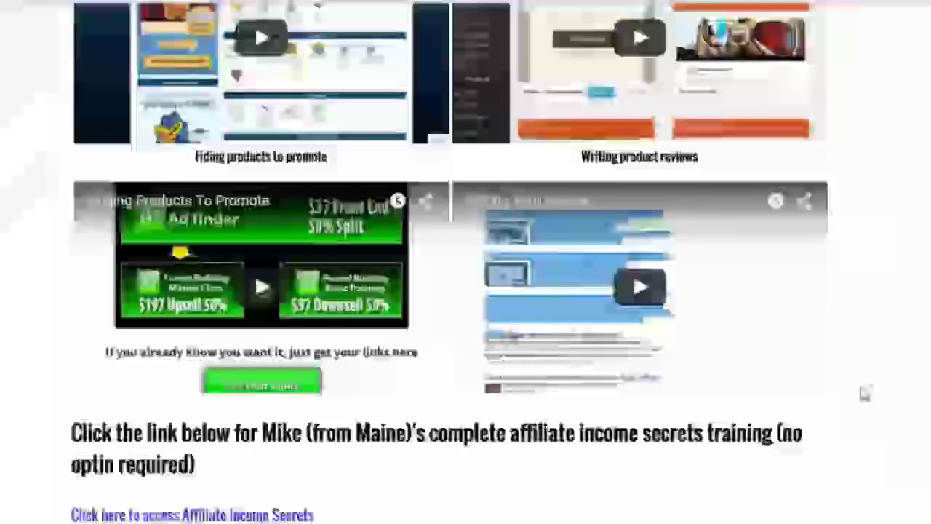
{"action": "scroll", "coordinate": [865, 393], "scroll_direction": "down", "scroll_amount": 6}
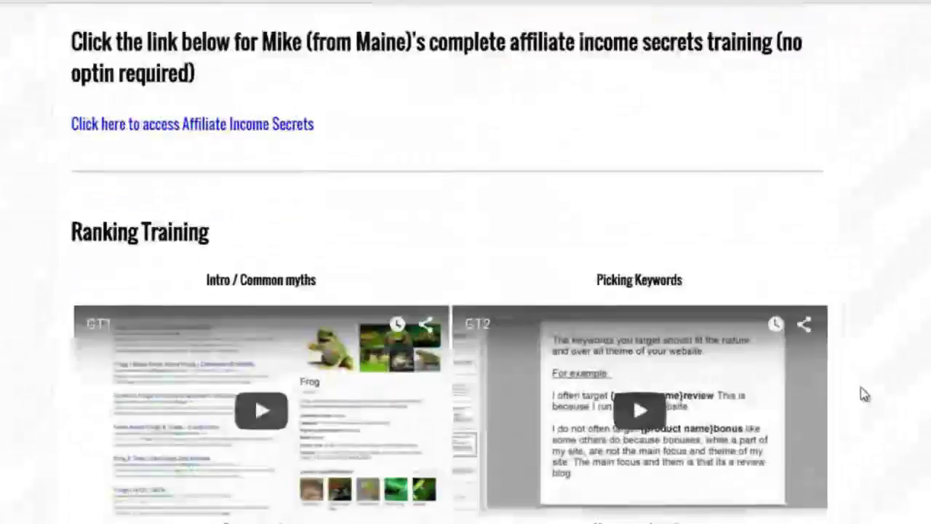
{"action": "scroll", "coordinate": [865, 393], "scroll_direction": "down", "scroll_amount": 5}
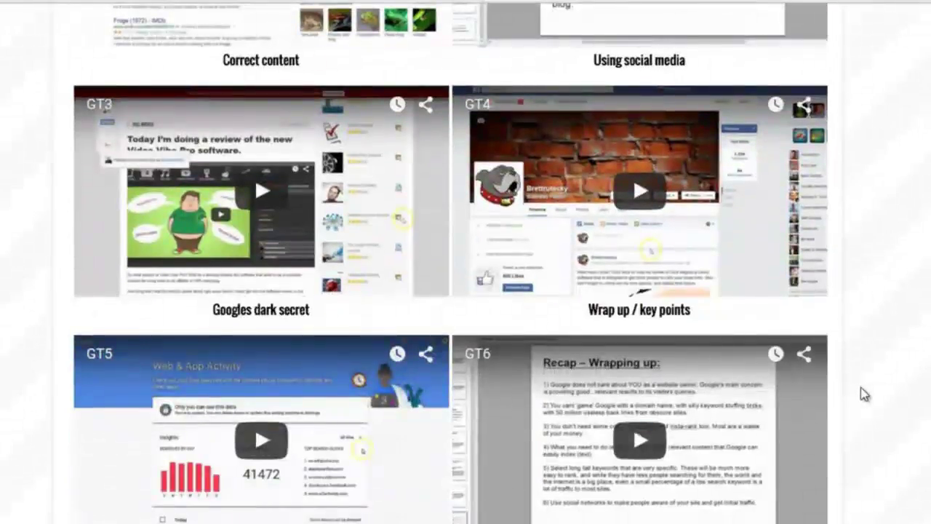
{"action": "scroll", "coordinate": [864, 393], "scroll_direction": "down", "scroll_amount": 6}
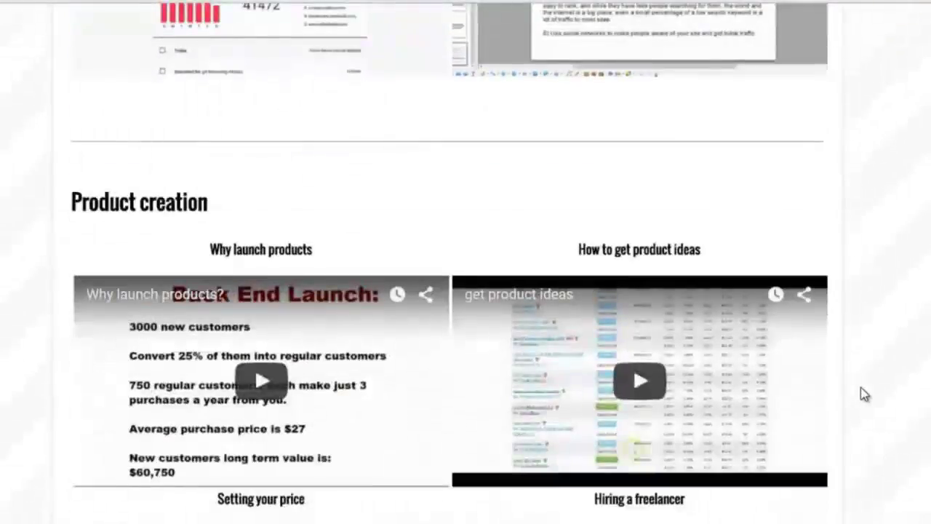
{"action": "scroll", "coordinate": [864, 394], "scroll_direction": "down", "scroll_amount": 1}
{"action": "scroll", "coordinate": [864, 394], "scroll_direction": "down", "scroll_amount": 2}
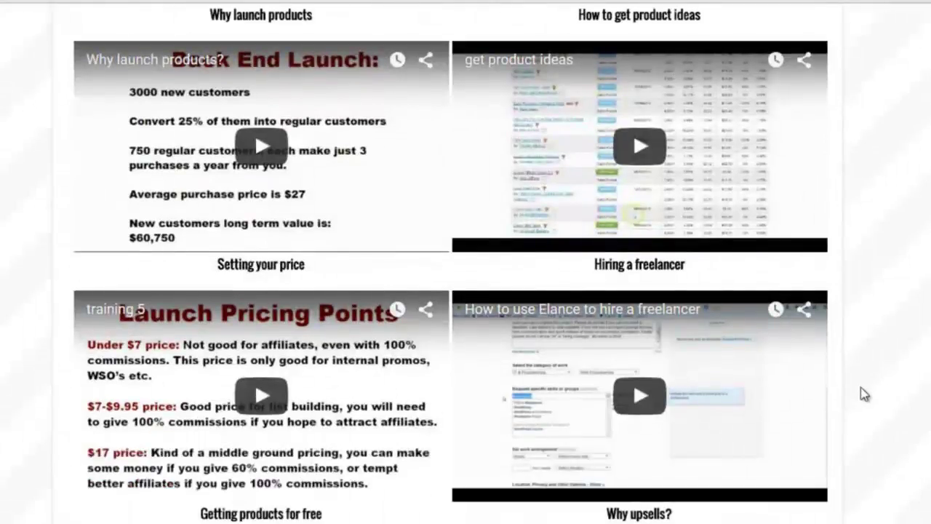
{"action": "scroll", "coordinate": [865, 394], "scroll_direction": "down", "scroll_amount": 6}
{"action": "scroll", "coordinate": [861, 393], "scroll_direction": "down", "scroll_amount": 2}
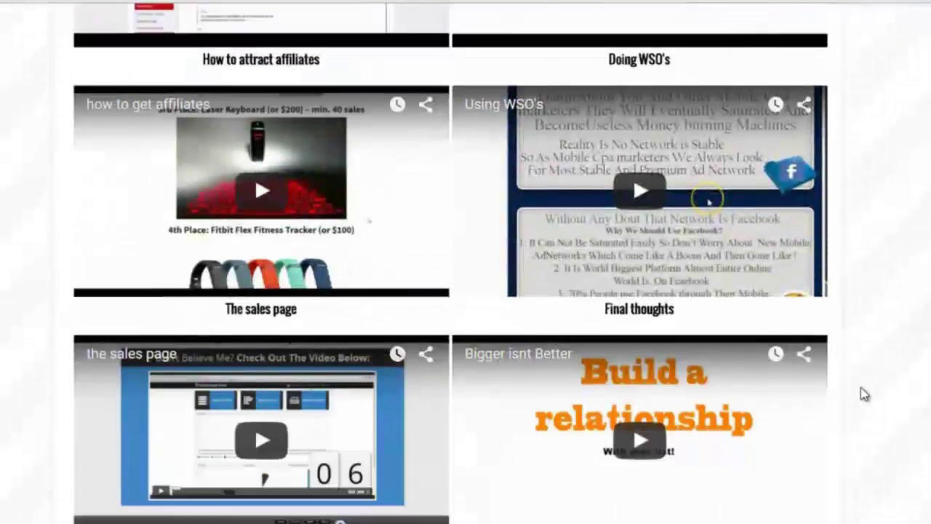